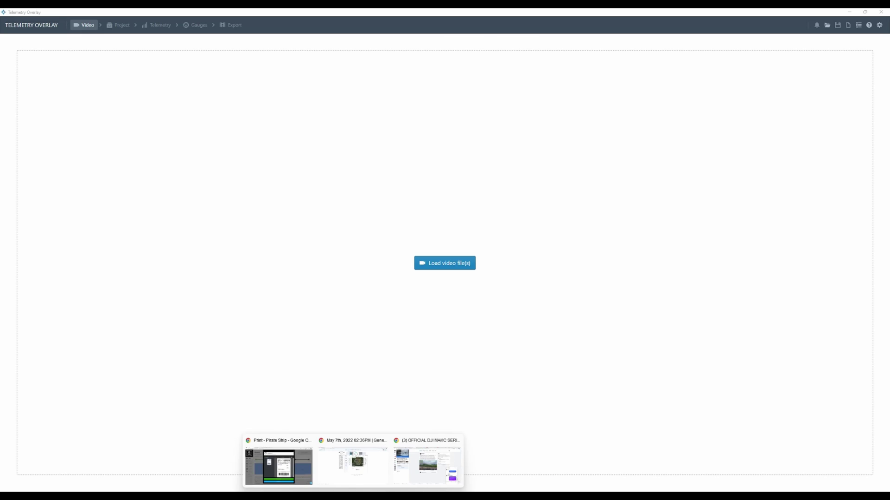
Download the May 7th, 2022 02:36PM flight log from Airdata as a CSV file
left_click(362, 475)
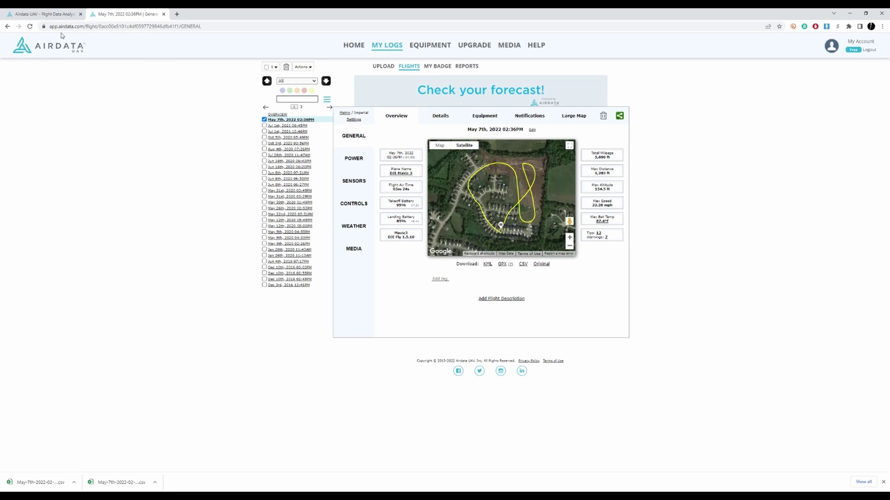
left_click(285, 120)
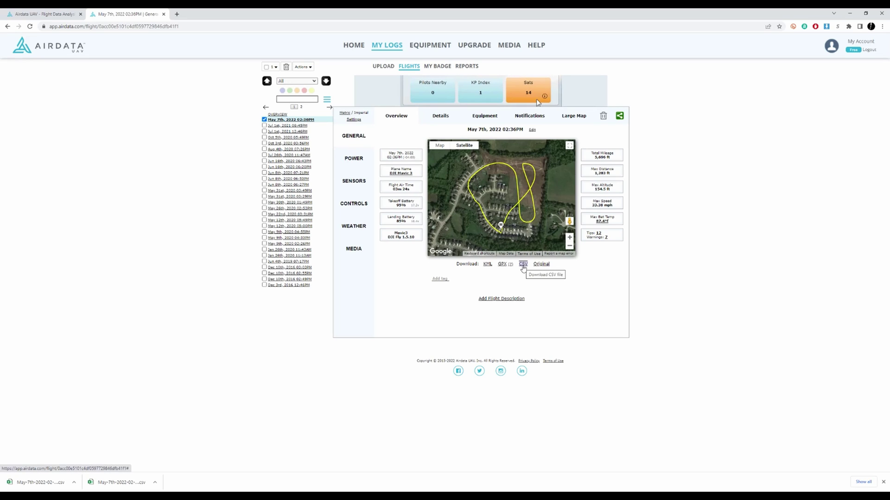
left_click(523, 264)
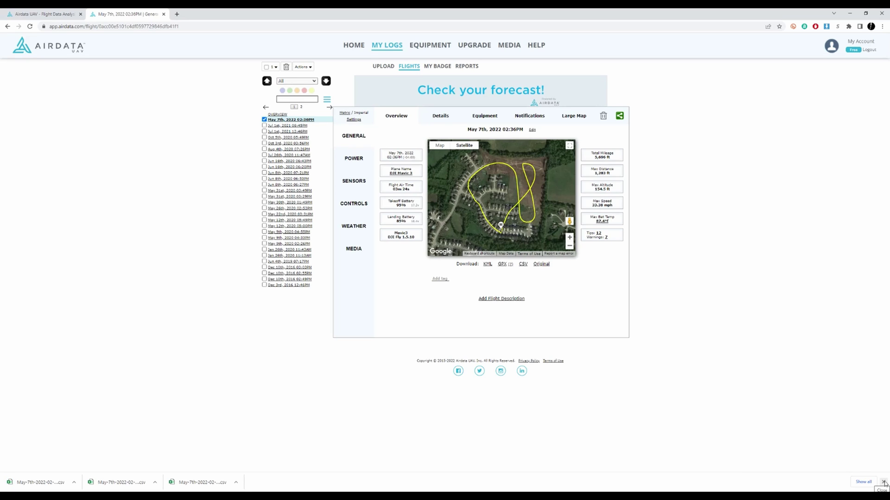
left_click(883, 482)
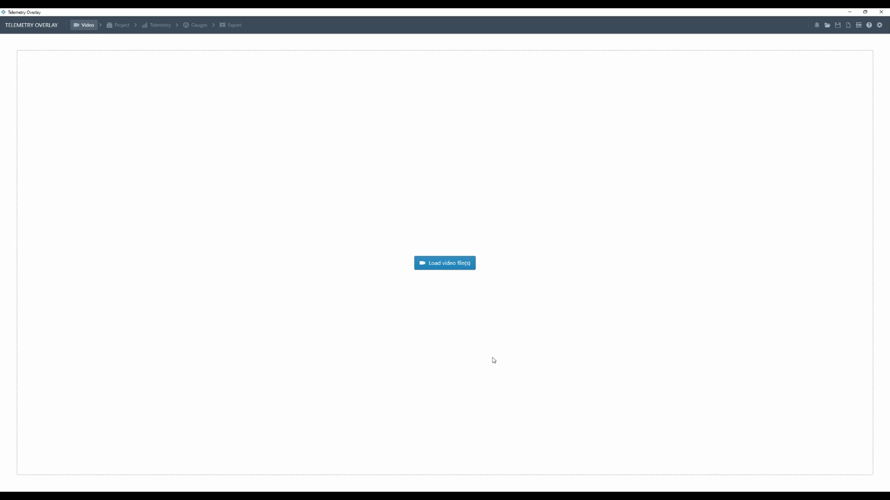
Load the DJI_0255 clip from the Air 2S folder and skip video optimizing
left_click(460, 265)
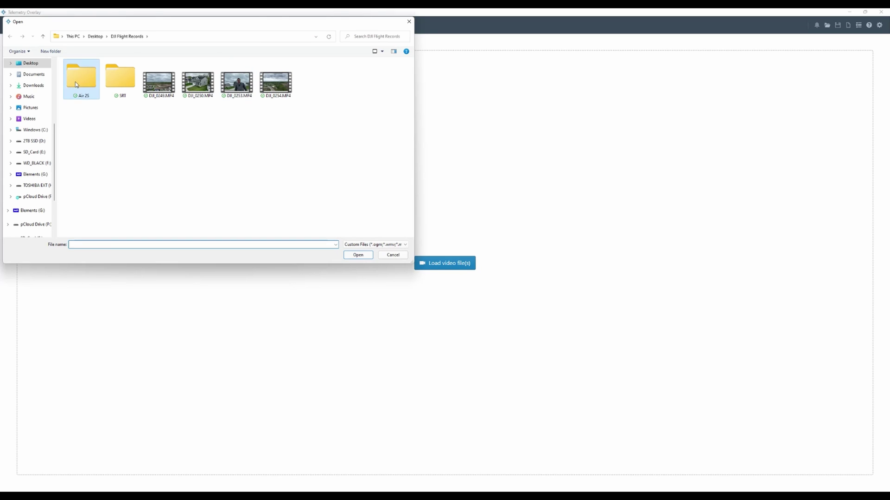
double_click(75, 81)
double_click(79, 82)
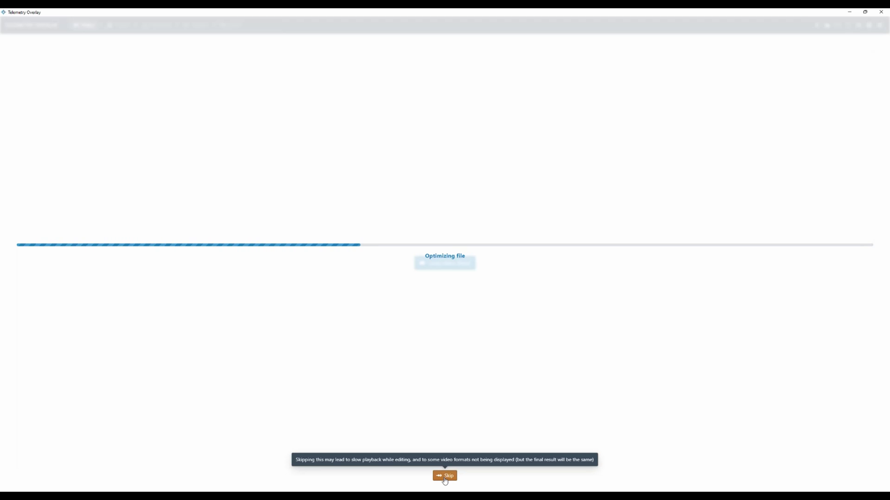
left_click(445, 480)
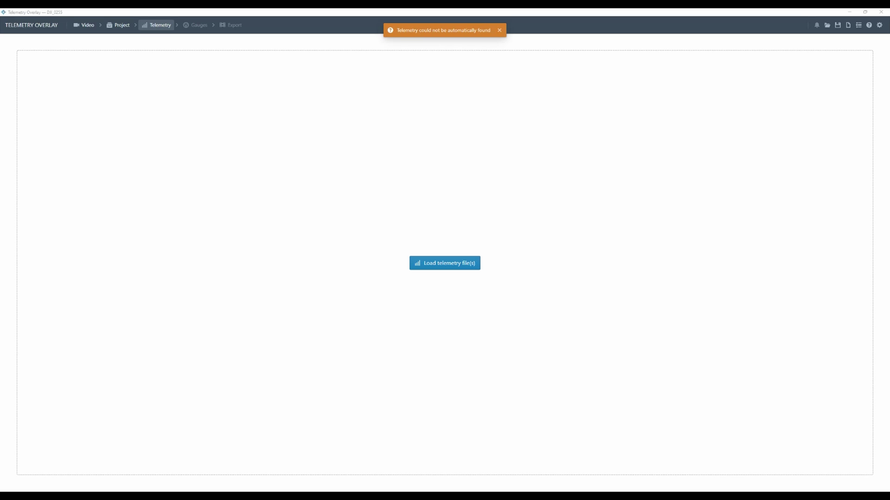
Drop the downloaded Airdata CSV onto the Telemetry step and view the default gauges
left_click_drag(226, 243, 469, 271)
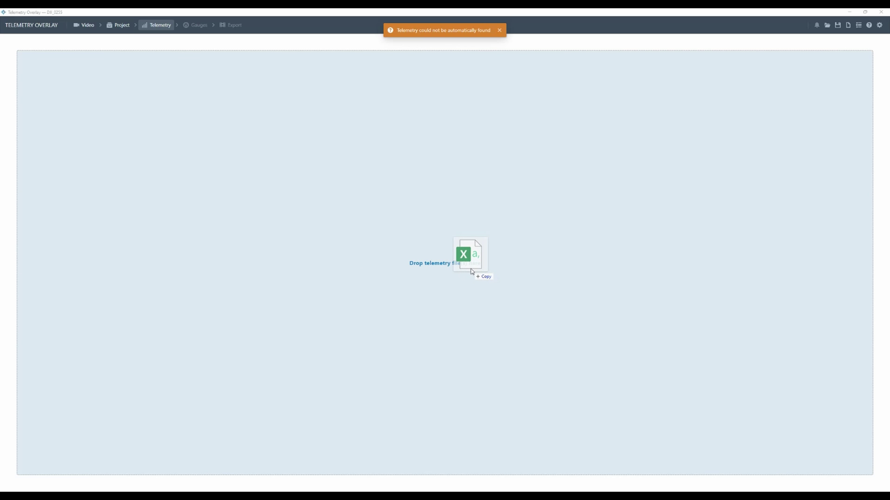
left_click_drag(471, 271, 470, 270)
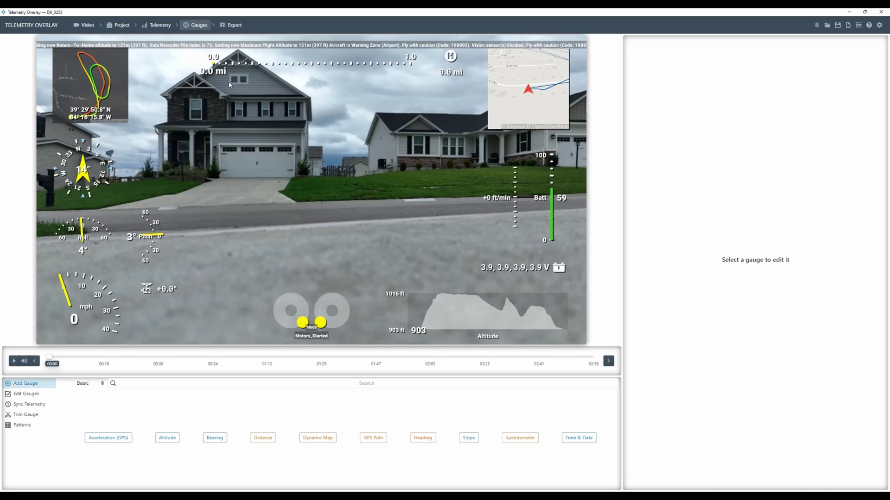
left_click(28, 394)
Switch the Add Gauge category to Aerial and bring up the saved Patterns options
left_click(33, 384)
left_click(83, 384)
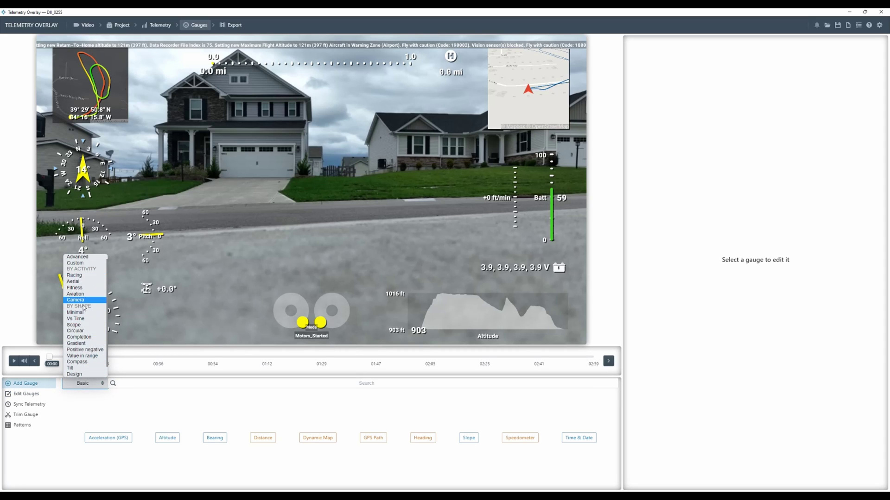
scroll(79, 375, "down", 1)
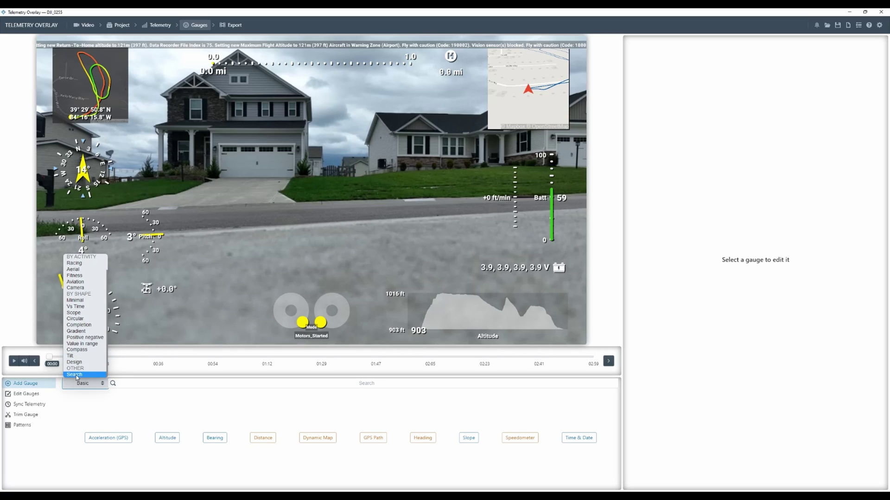
scroll(79, 351, "up", 2)
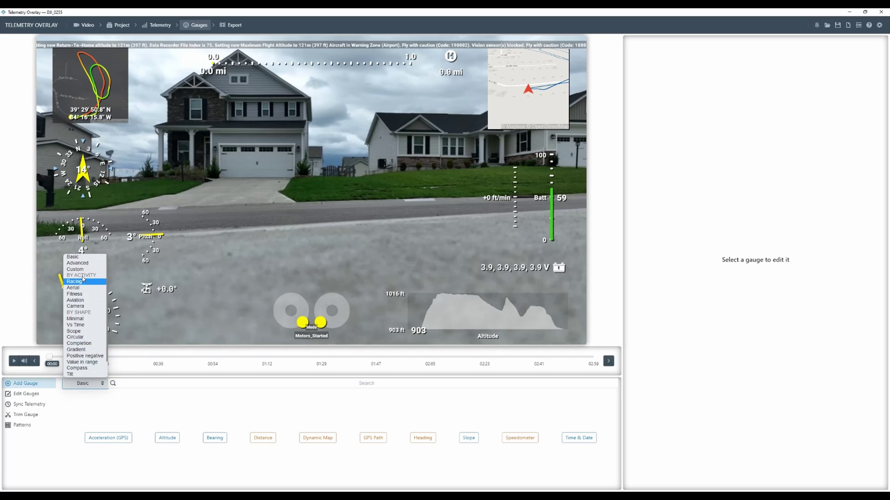
left_click(81, 289)
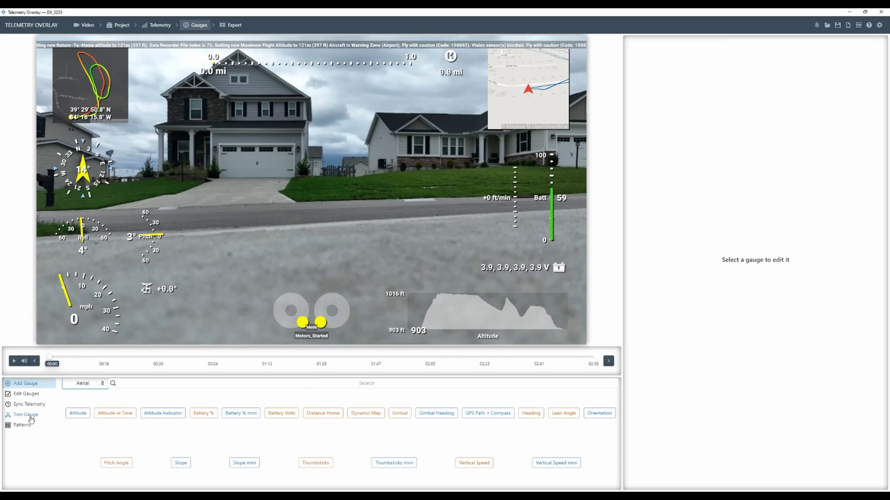
left_click(19, 429)
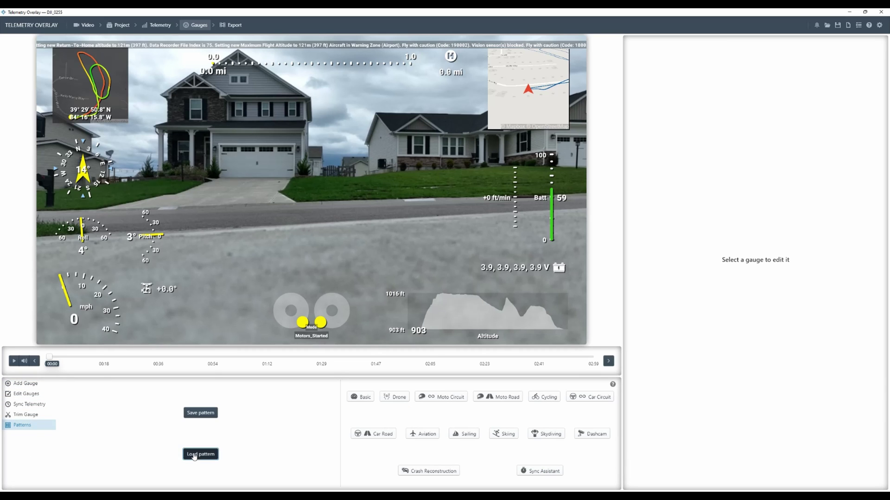
left_click(194, 455)
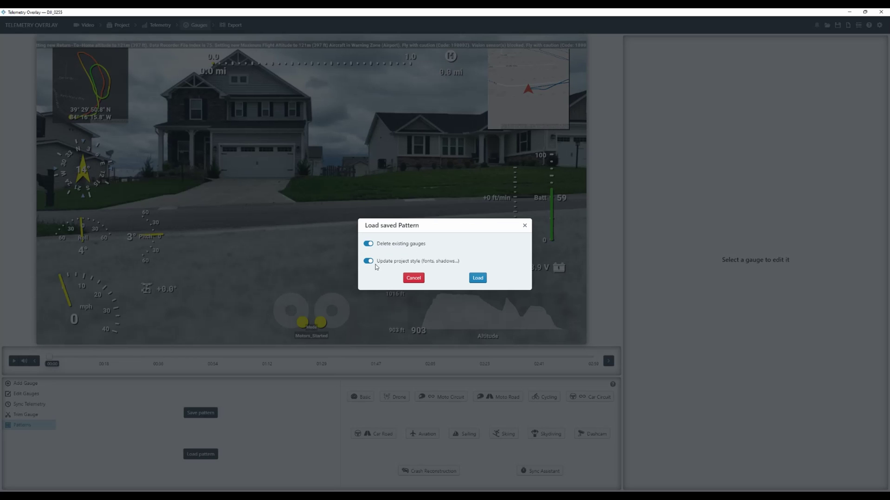
Replace the gauges with Mavic 3 Gauge.toptrn from D:\Telemetry Overlay\Custom Gauges
left_click(478, 279)
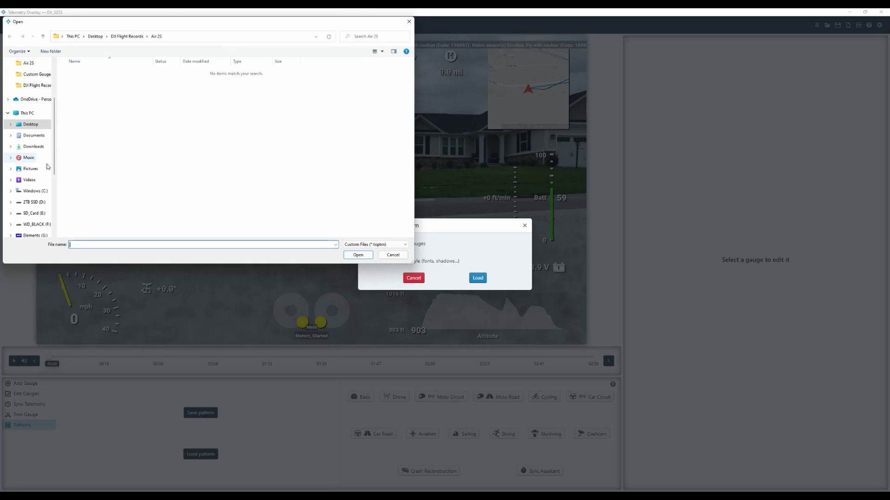
left_click(33, 202)
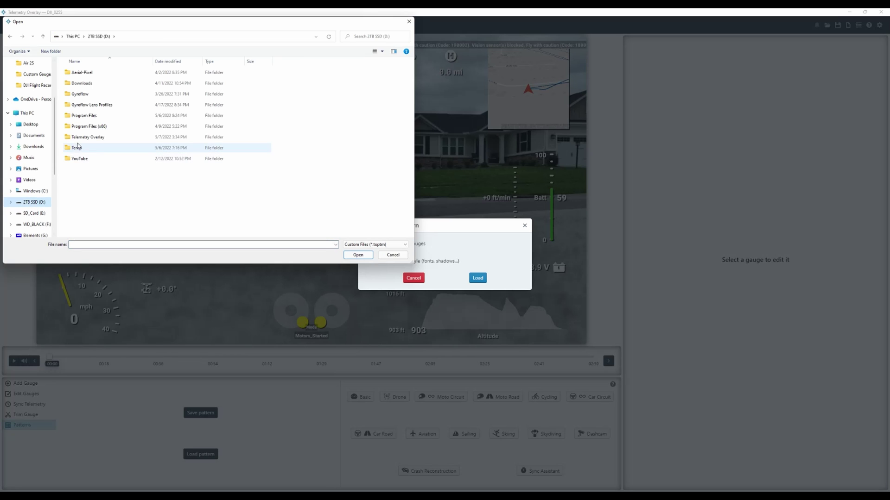
double_click(87, 137)
double_click(89, 73)
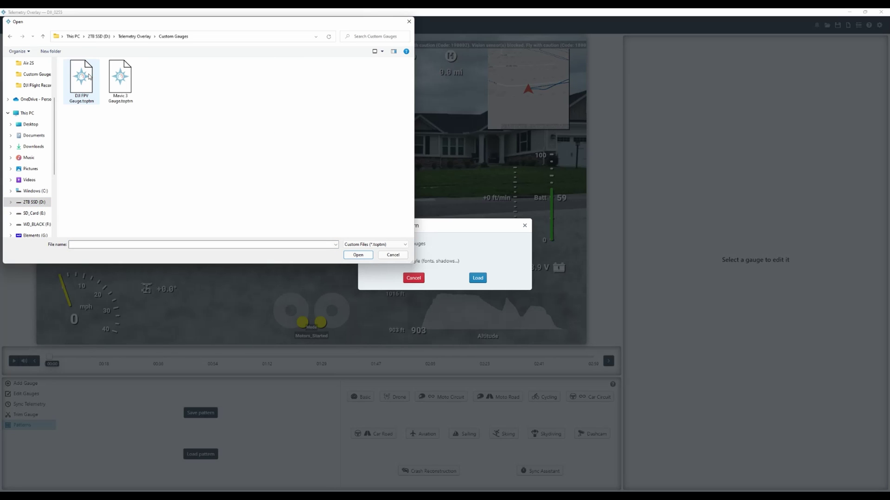
double_click(121, 84)
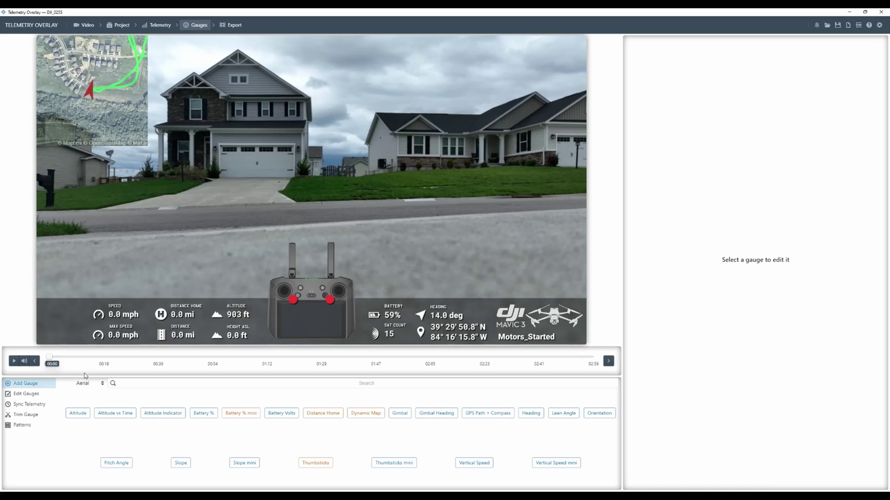
Set the telemetry sync offset to 2 seconds from Video Start
left_click(26, 409)
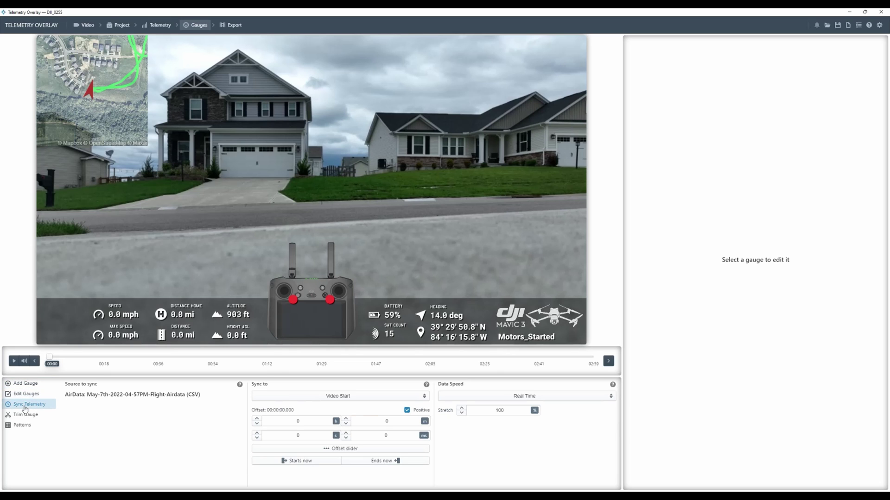
left_click(97, 357)
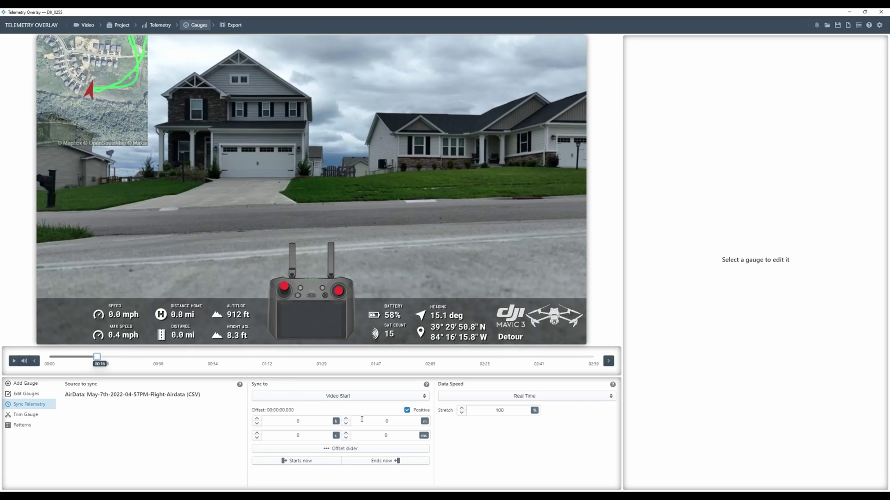
left_click(346, 433)
left_click(345, 437)
left_click(256, 434)
left_click(256, 433)
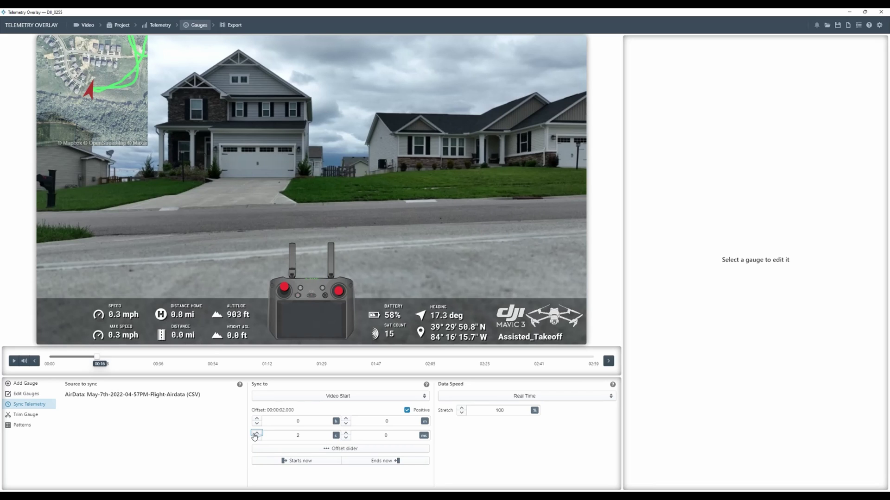
Play back from 00:13 to verify the 2-second sync against the gauges
left_click_drag(97, 357, 89, 357)
key("space")
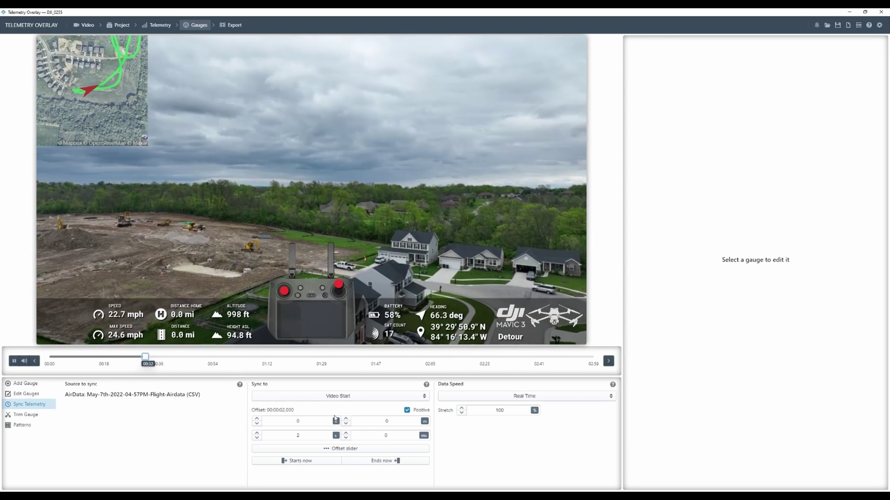
left_click(181, 315)
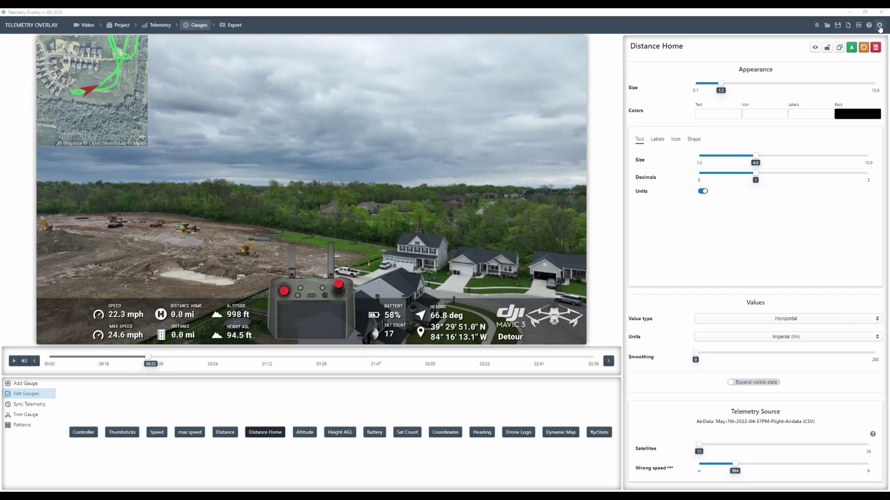
Review the application Settings dialog and close it without changes
left_click(879, 29)
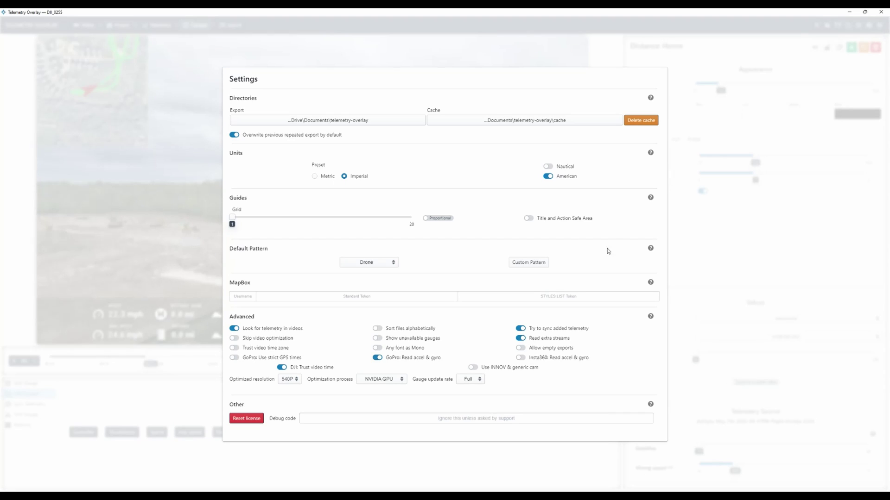
mouse_move(533, 339)
left_click(735, 105)
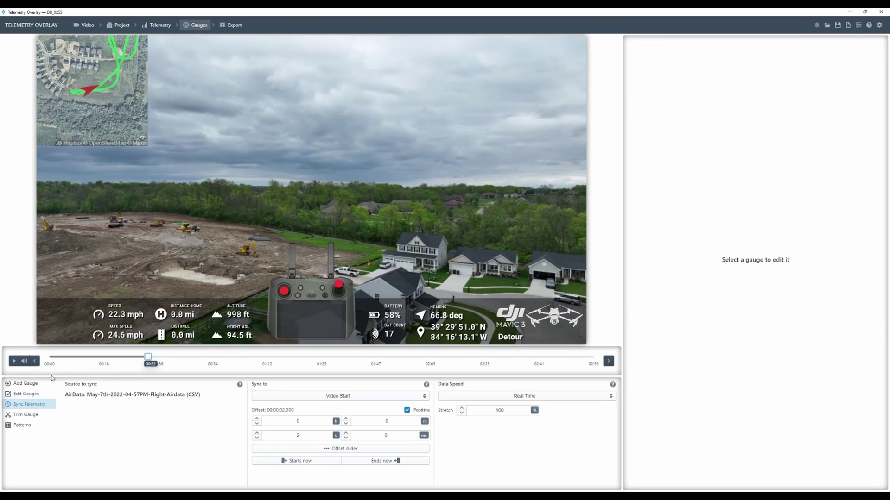
left_click(234, 25)
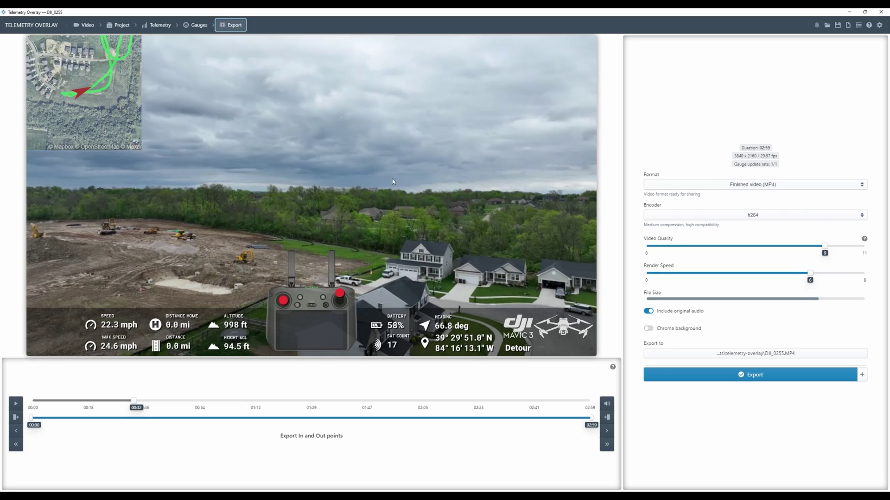
Set the export format to Transparent video (MOV)
left_click(719, 186)
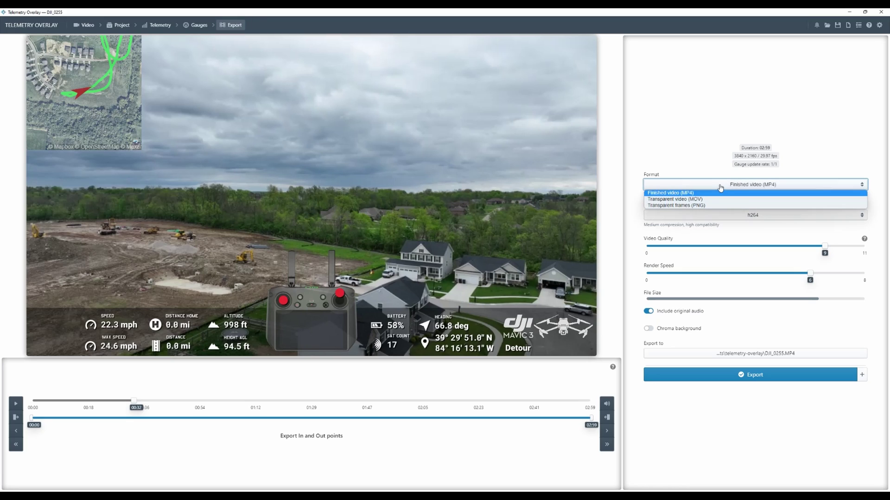
left_click(700, 200)
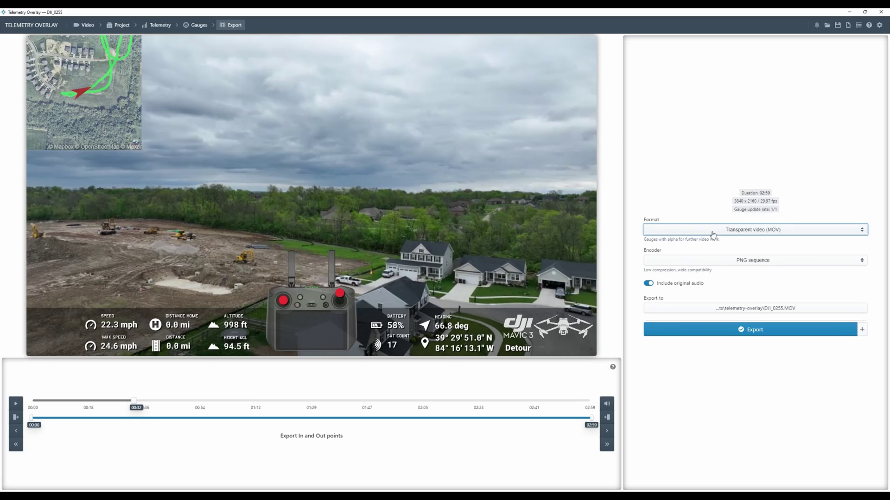
Open Compound Clip 1 in DaVinci Resolve's timeline and scrub through it
mouse_move(552, 497)
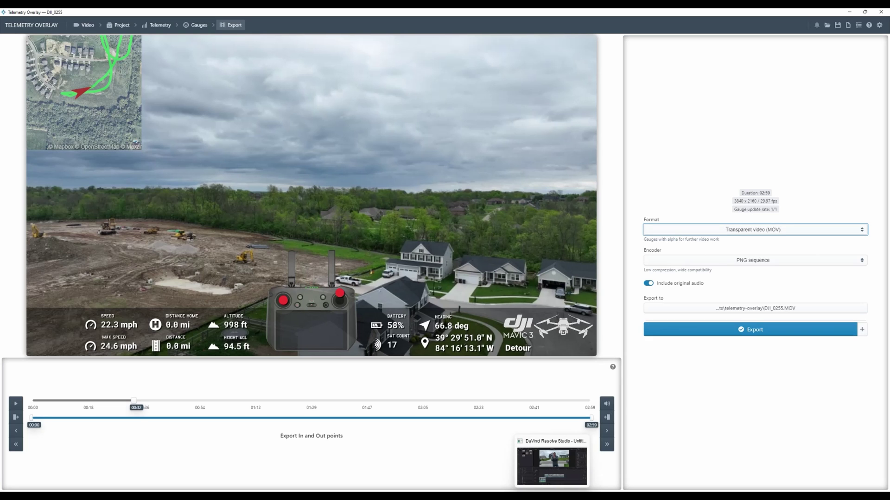
left_click(552, 465)
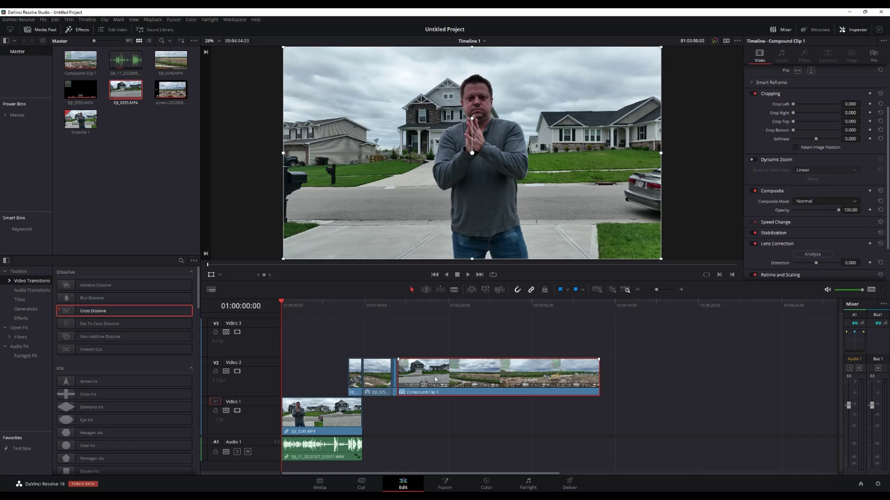
right_click(432, 383)
left_click(459, 361)
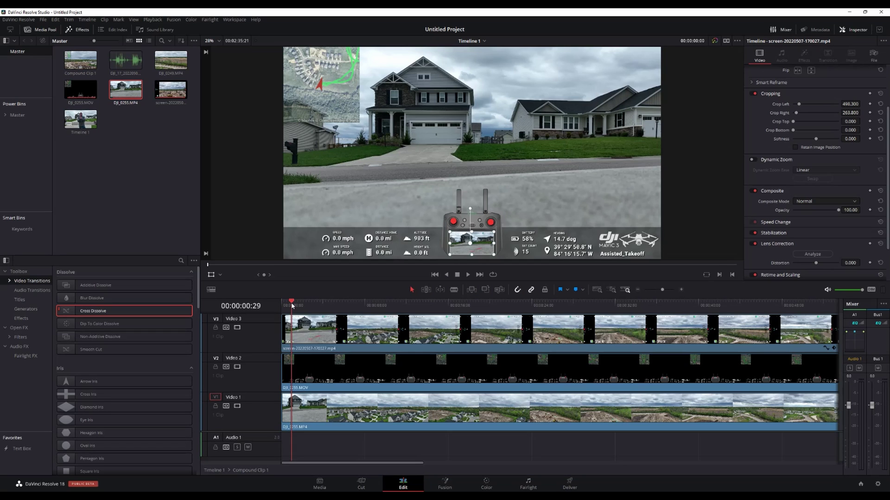
mouse_move(297, 306)
left_mouse_down()
mouse_move(340, 306)
mouse_move(284, 310)
left_mouse_up()
Toggle tracks V3, V2 and V1 to compare the telemetry overlay with the drone footage
left_click(237, 327)
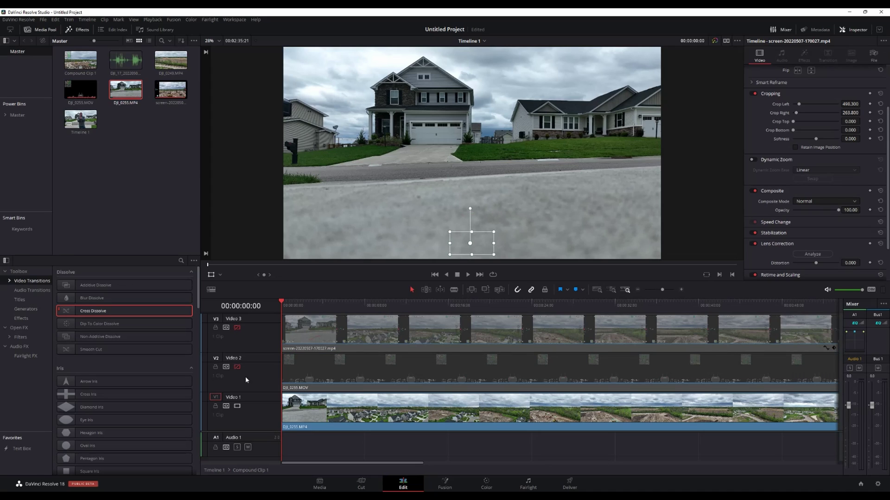
left_click(350, 416)
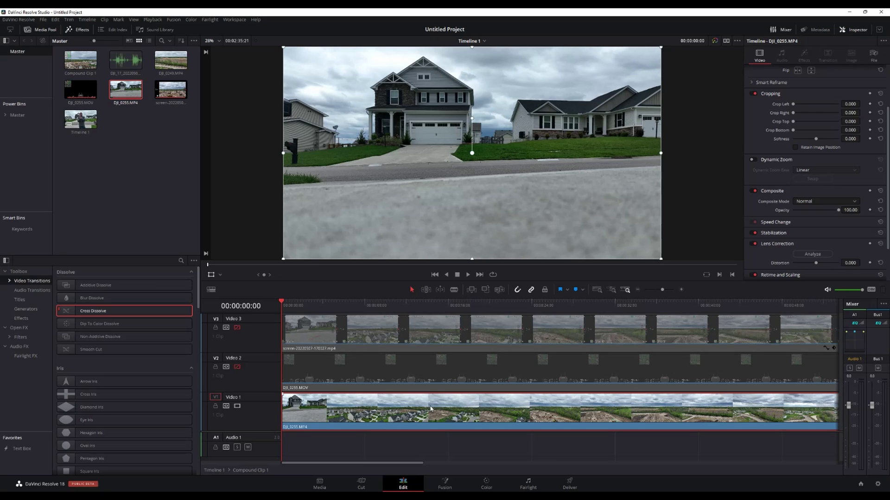
left_click(238, 367)
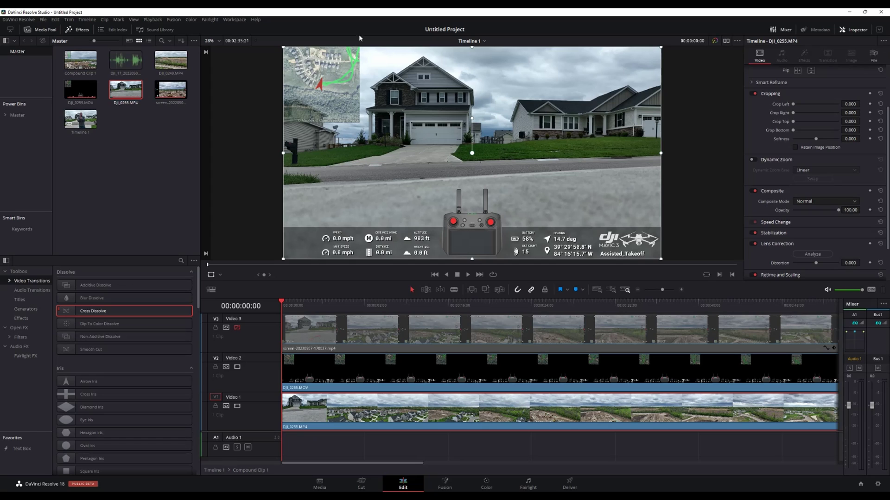
left_click(237, 406)
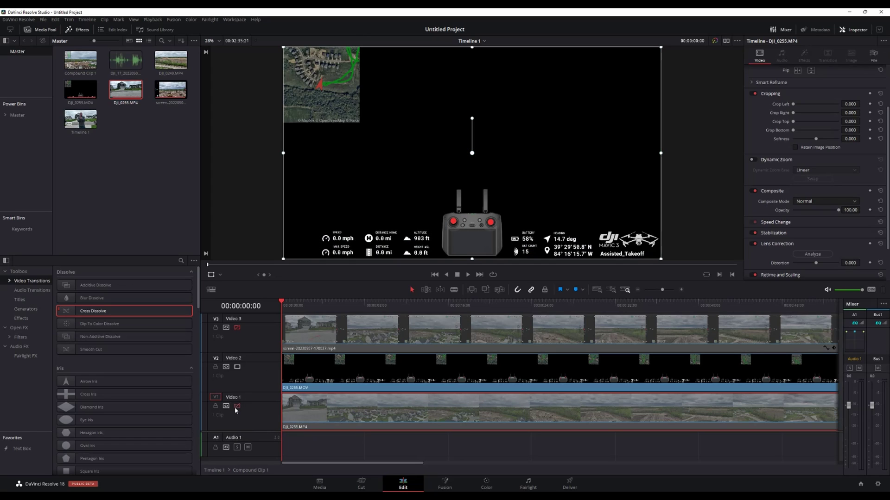
left_click(237, 406)
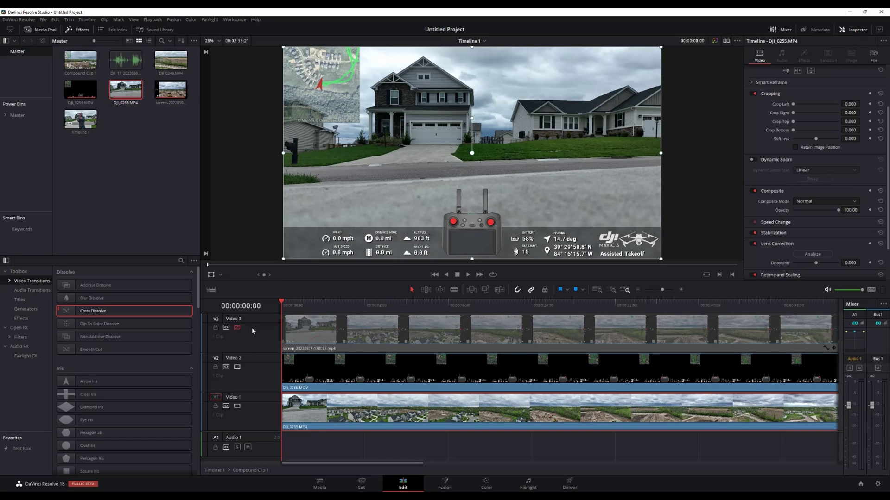
left_click(237, 328)
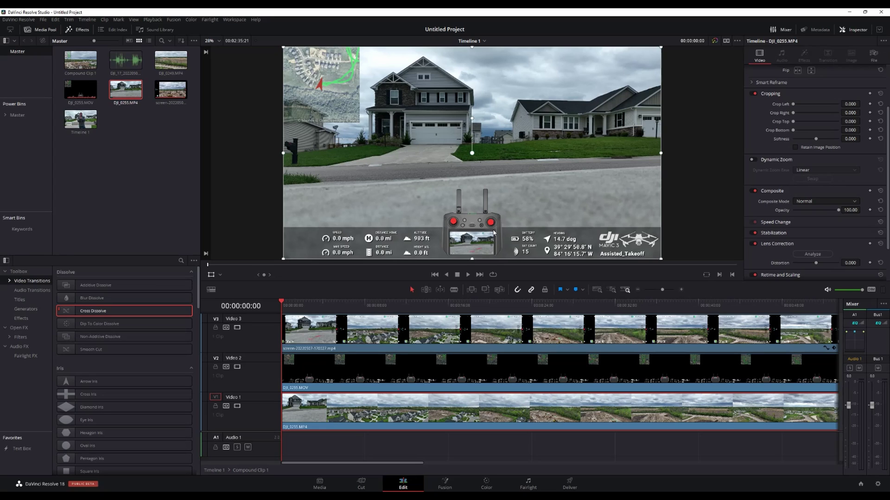
Preview the overlay at 00:00:13:12, then go back to Timeline 1 with Compound Clip 1
left_click_drag(279, 302, 420, 338)
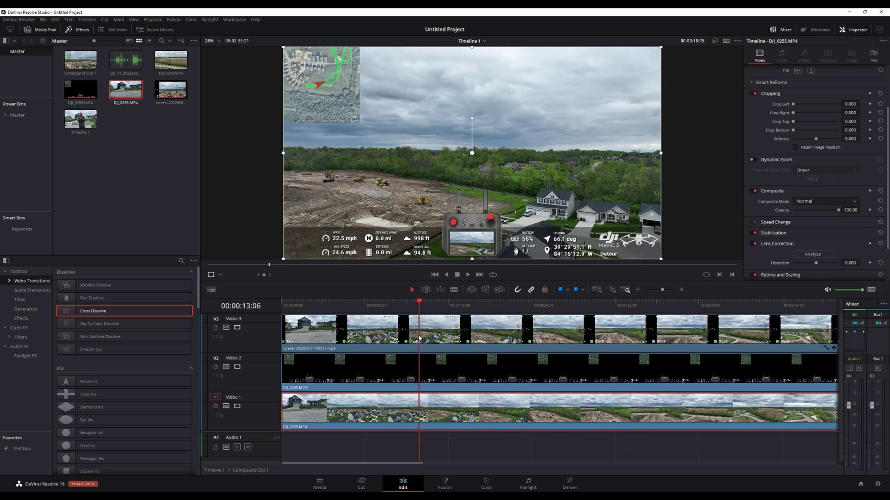
left_click(213, 471)
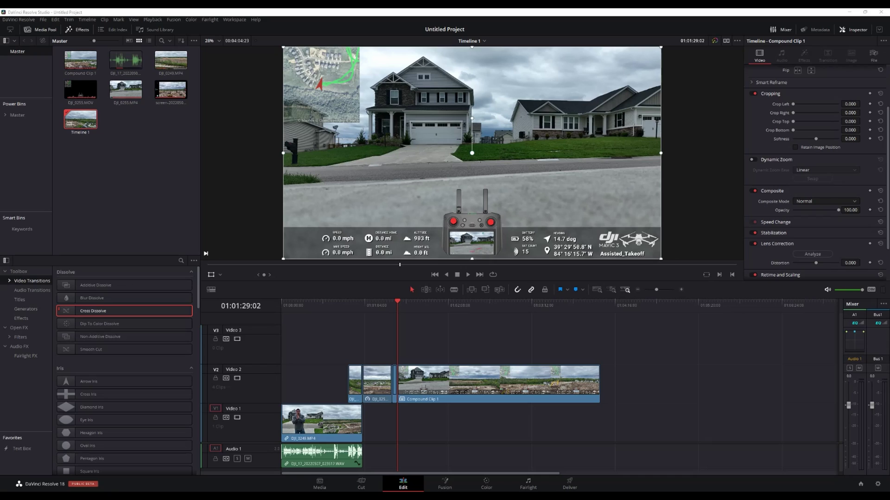